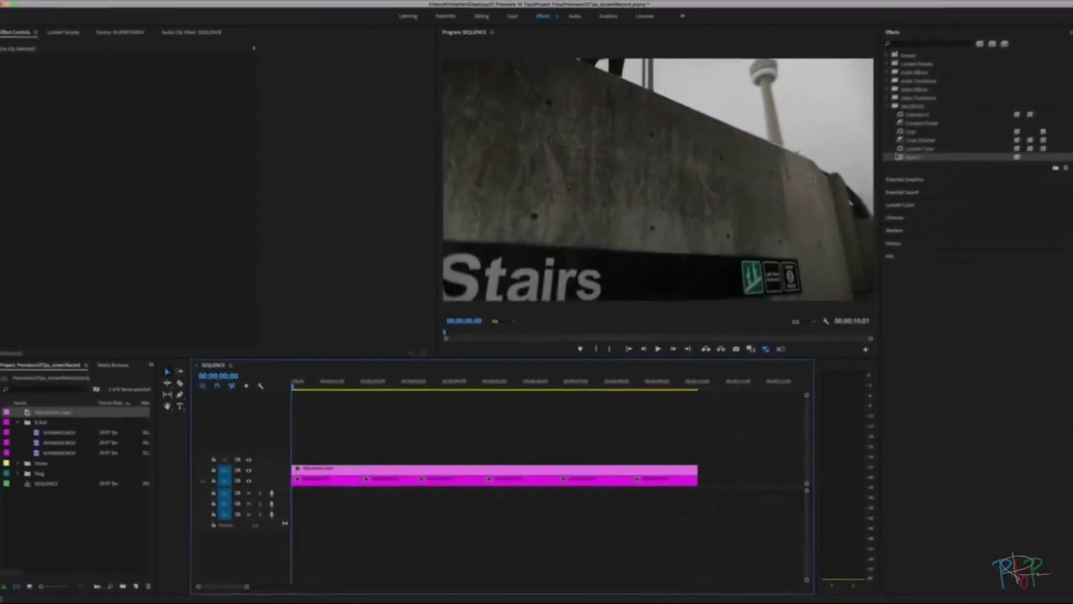
- Apply the Mojo II favourite effect to the Adjustment Layer and play back the graded sequence
drag(911, 159, 452, 428)
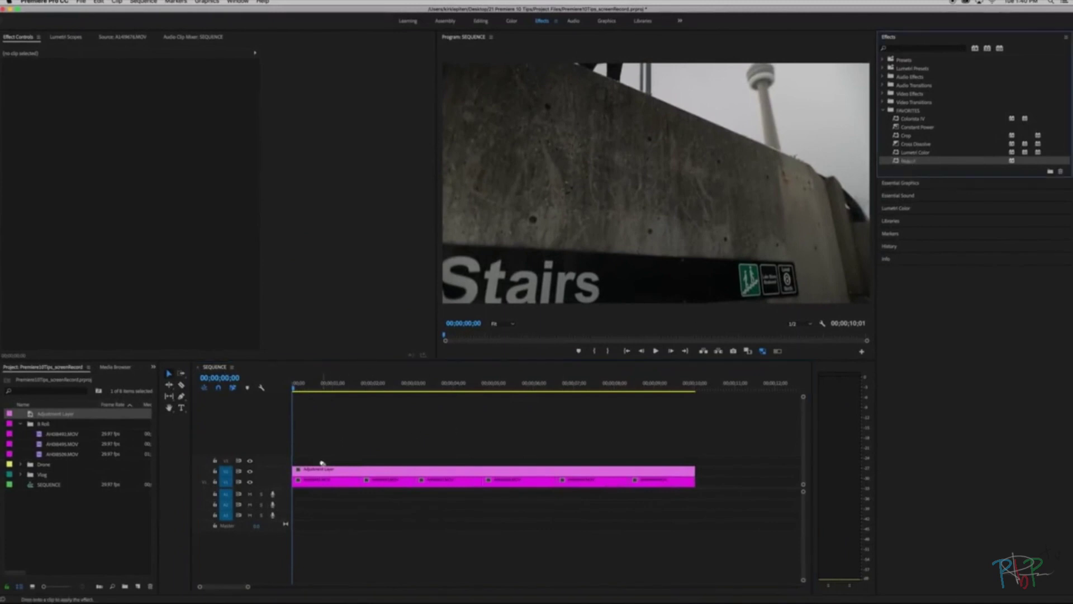
drag(321, 470, 322, 472)
key(space)
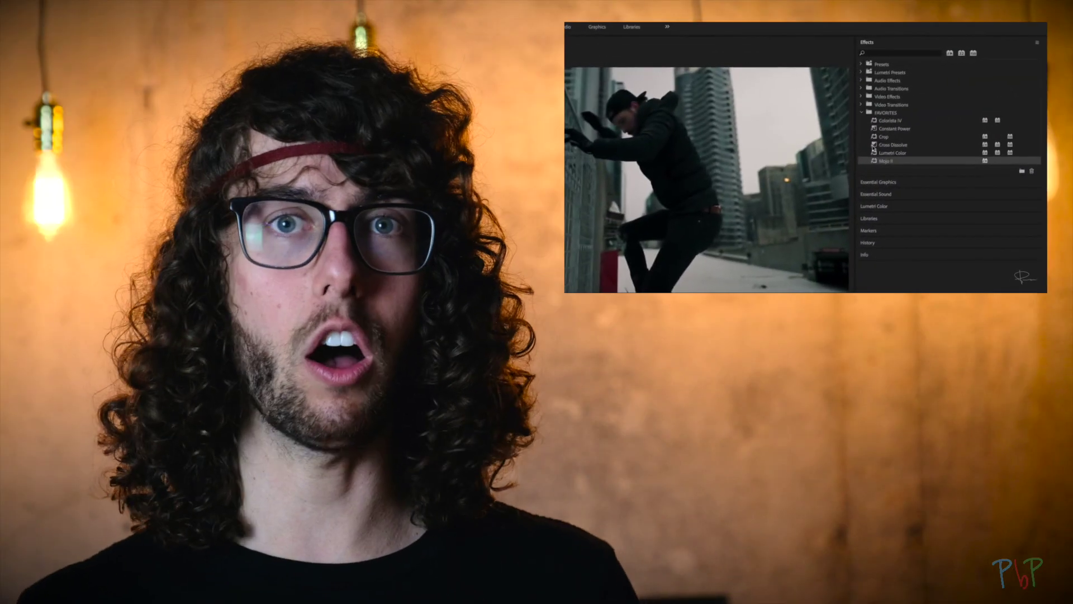
click(890, 134)
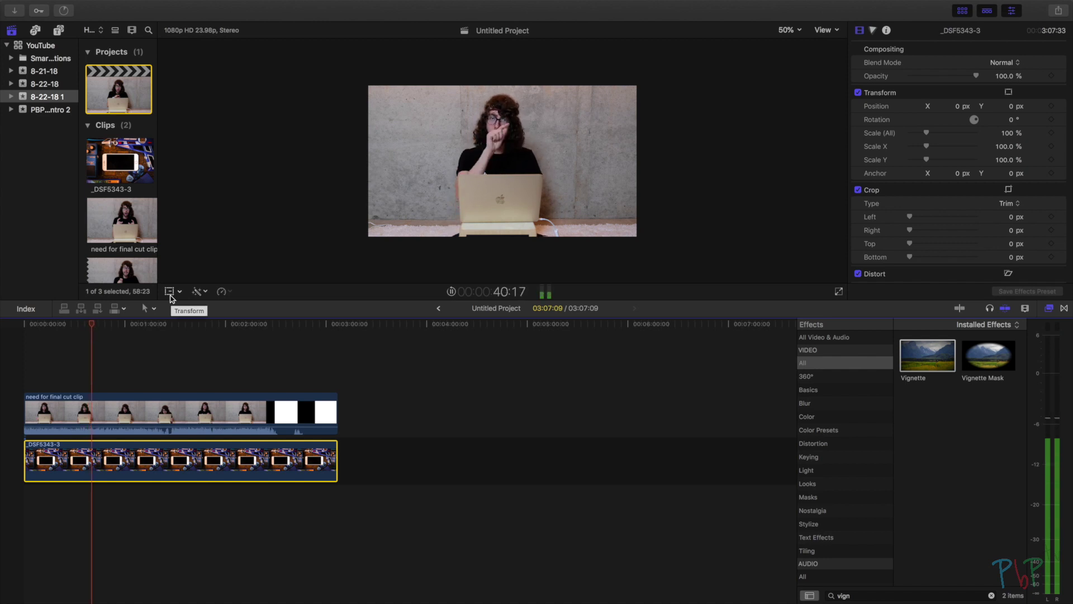
- Show the Transform, Crop and Distort on-screen mode choices below the viewer
click(180, 292)
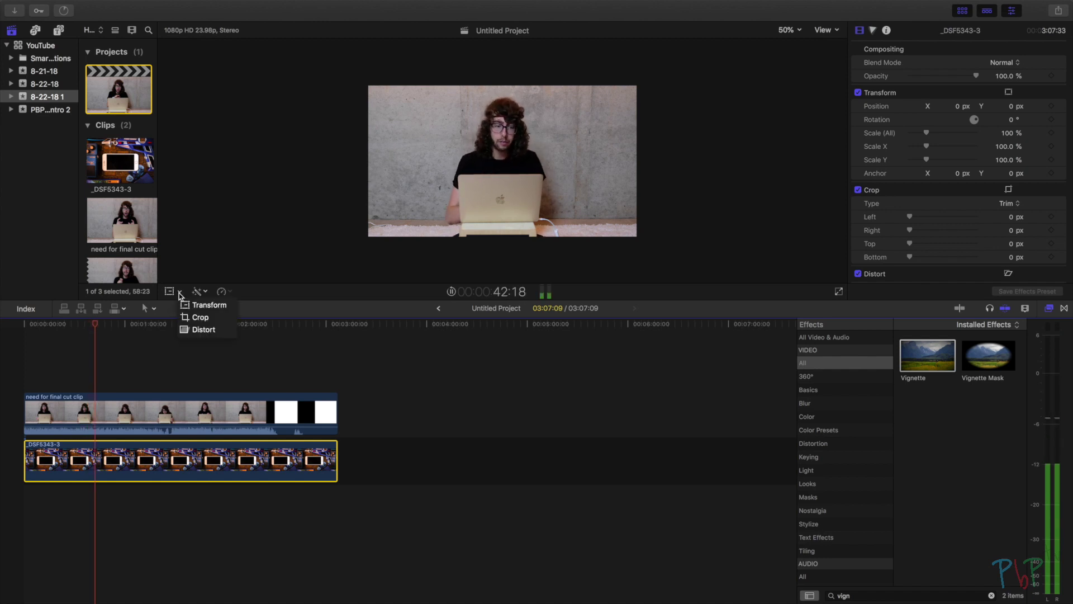
- Use Distort to drag the top clip's corners onto the iPhone screen, then play the composite
click(204, 329)
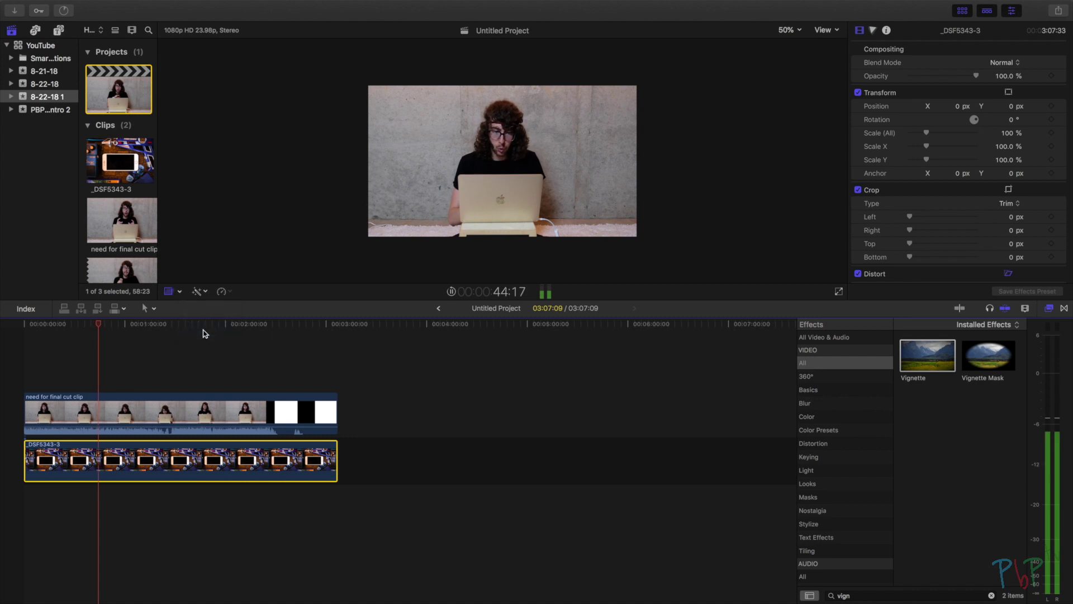
click(374, 232)
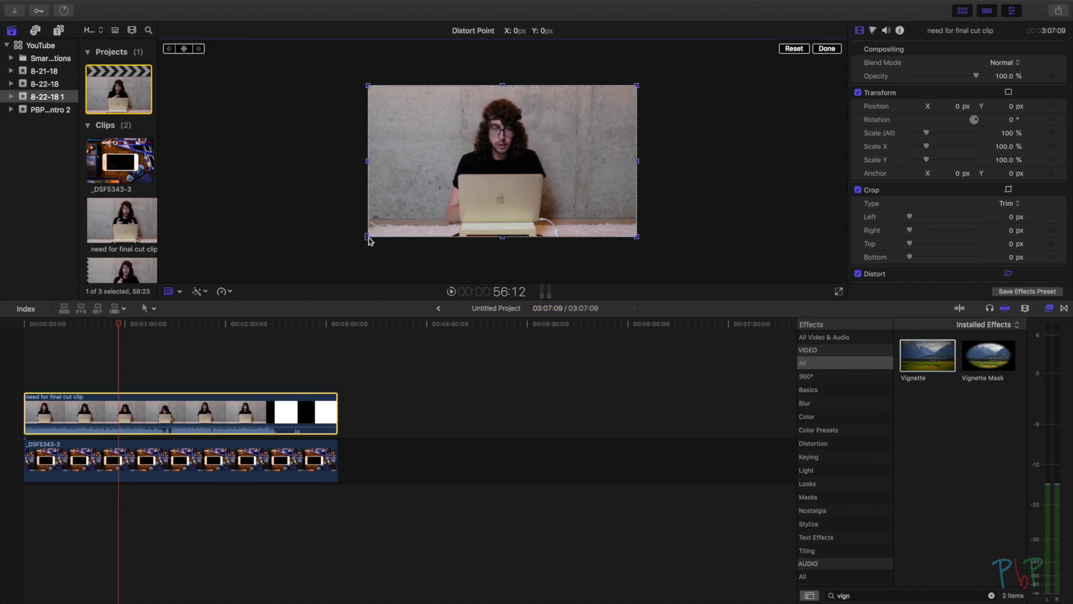
drag(369, 240, 452, 191)
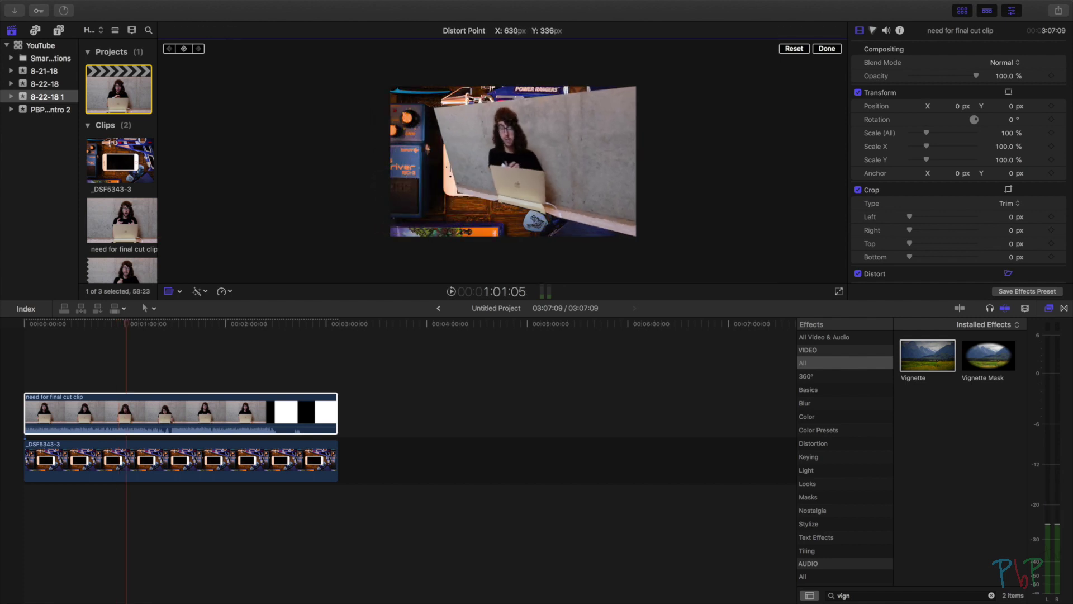
drag(635, 235, 562, 189)
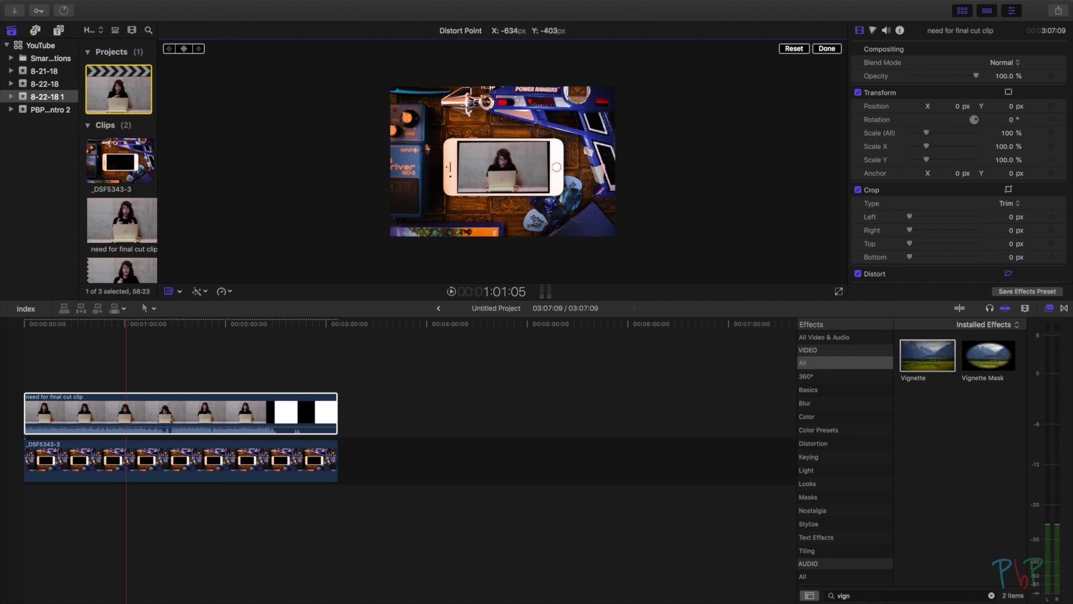
key(space)
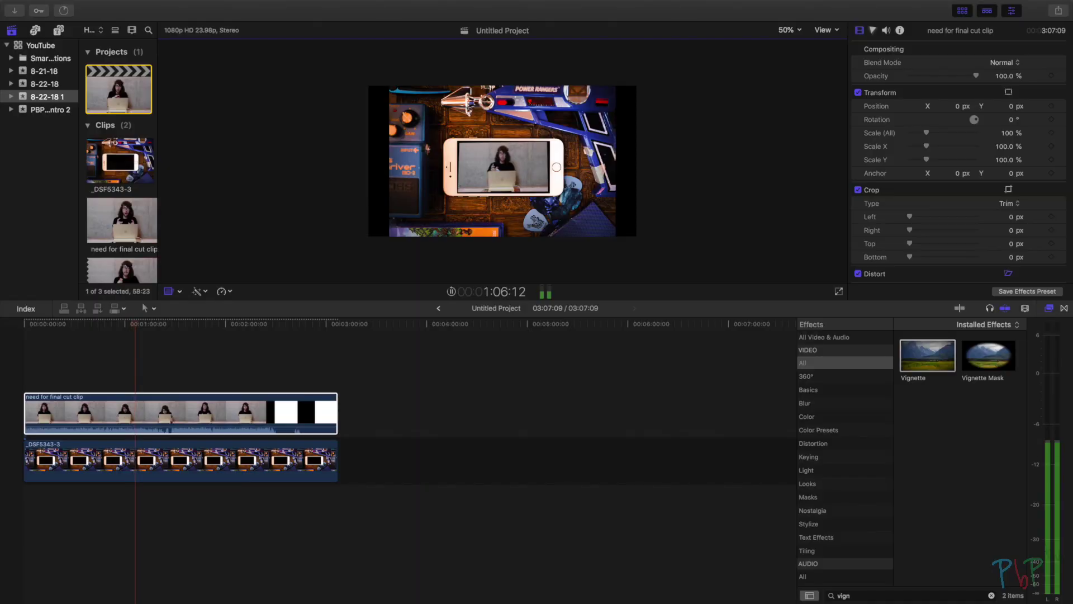
click(786, 31)
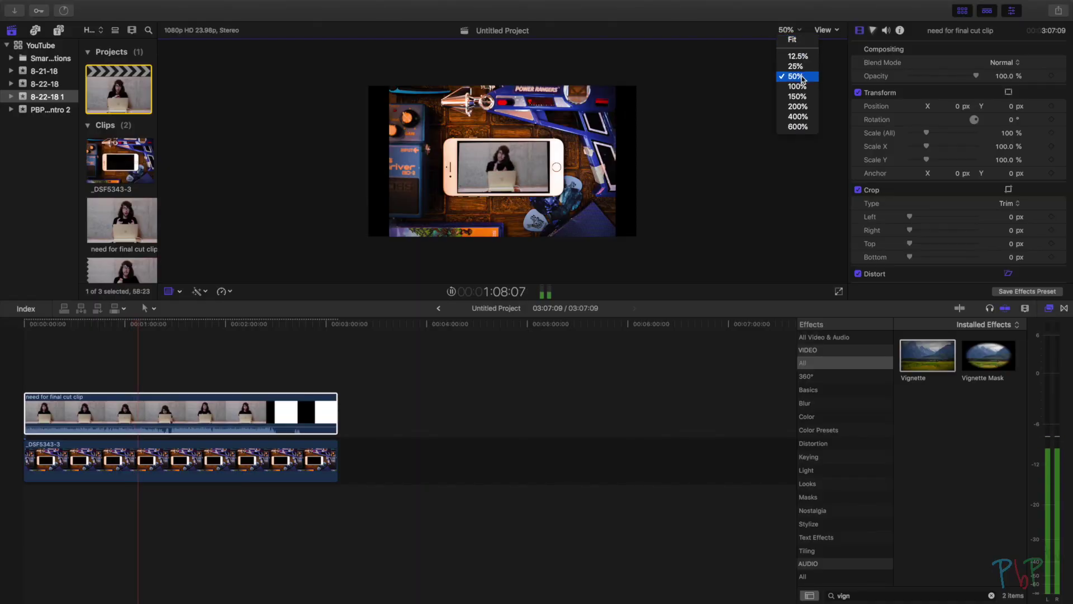
- At 100% viewer zoom, nudge the clip's bottom-right Distort corner to the screen edge and replay
click(798, 86)
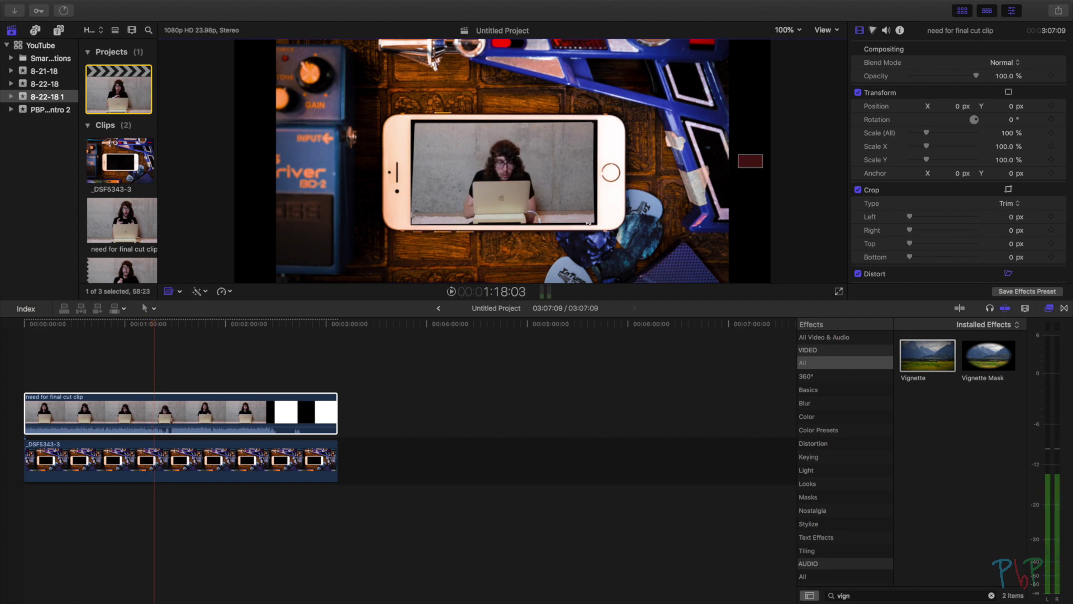
key(shift+t)
drag(594, 225, 596, 226)
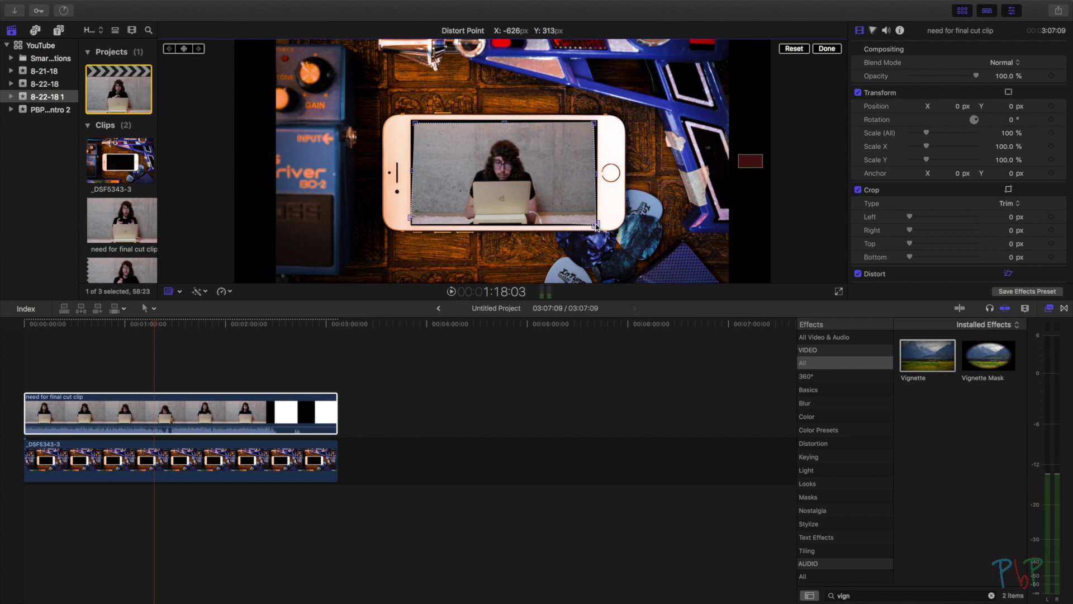
drag(596, 226, 597, 226)
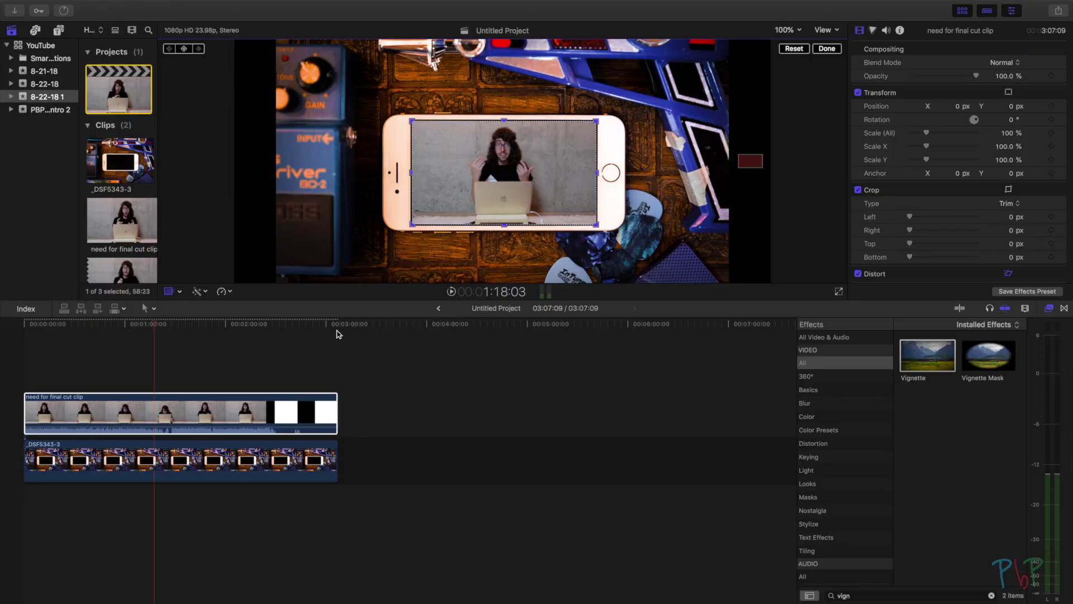
key(space)
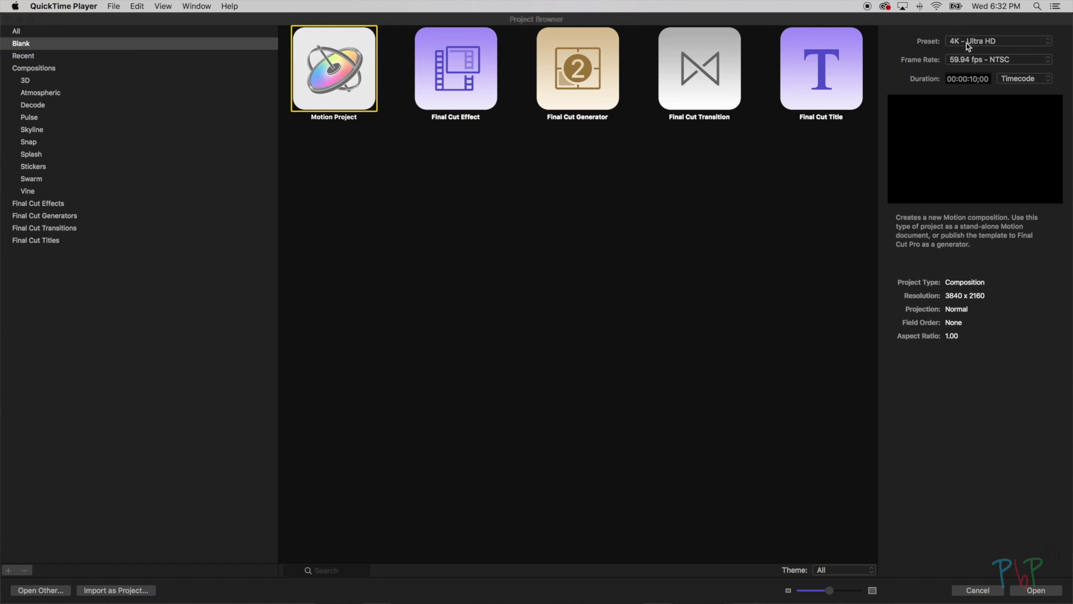
- Create a new blank Motion project with the 4K – Ultra HD preset at 24 fps
click(952, 44)
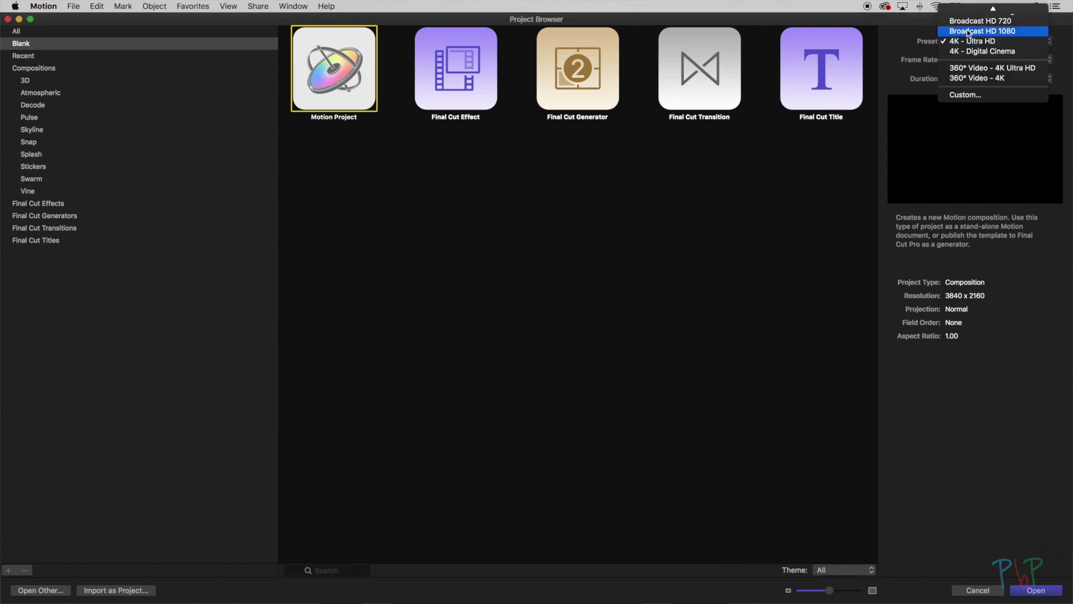
click(974, 42)
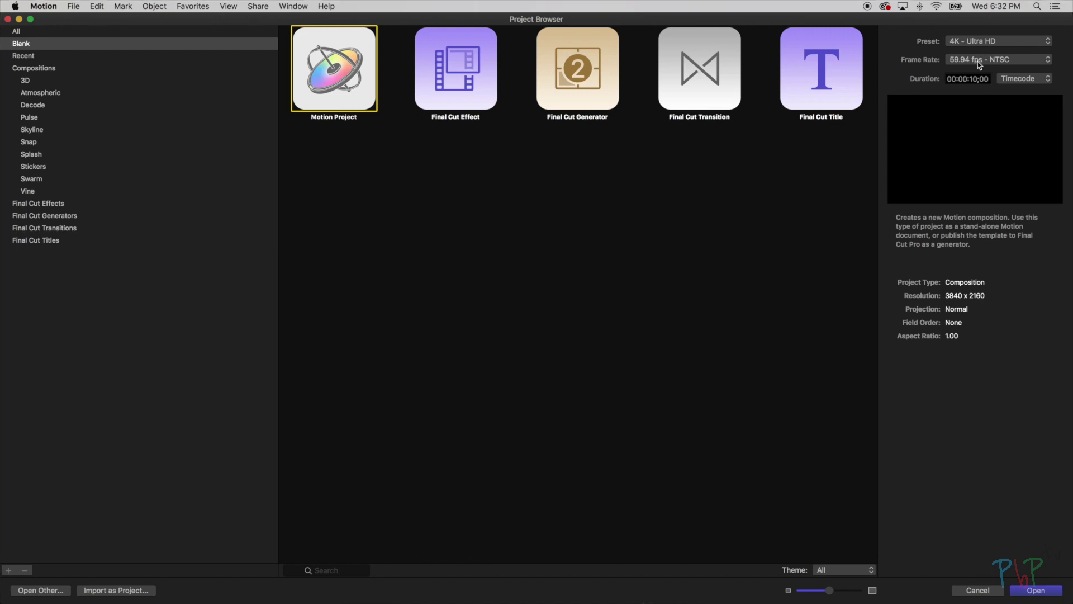
click(977, 61)
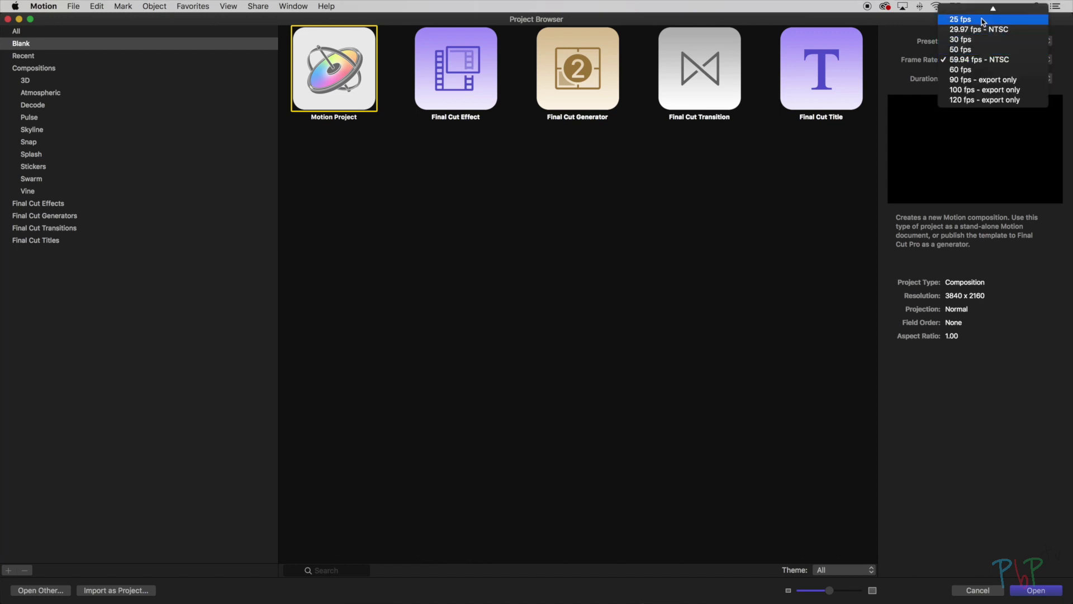
mouse_move(984, 10)
click(985, 42)
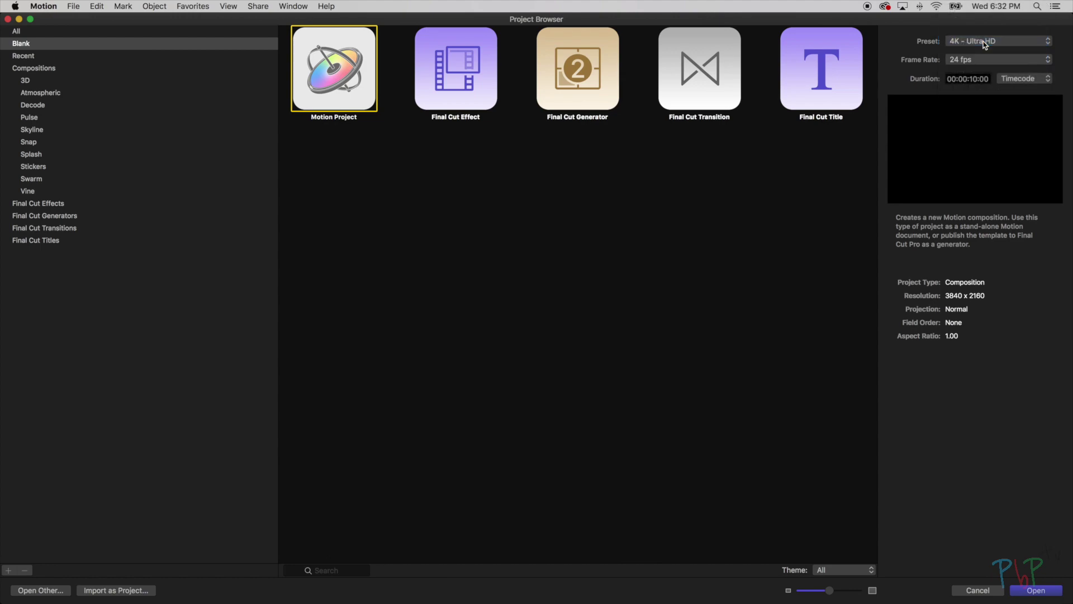
click(1053, 592)
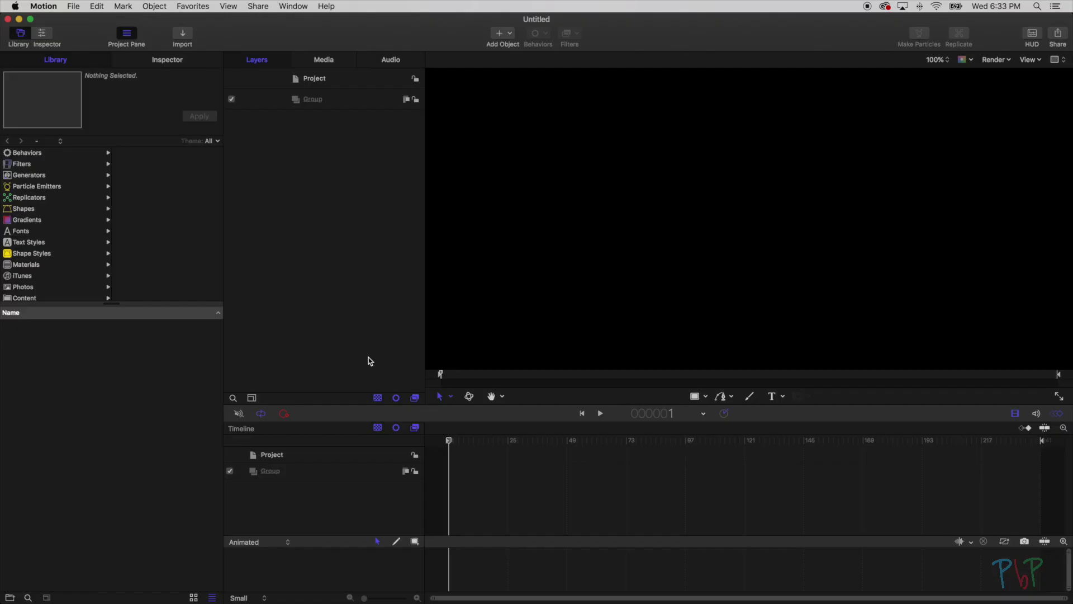
- Import the 'lazer beam clip final' video into the project's Group with Cmd-I
click(78, 5)
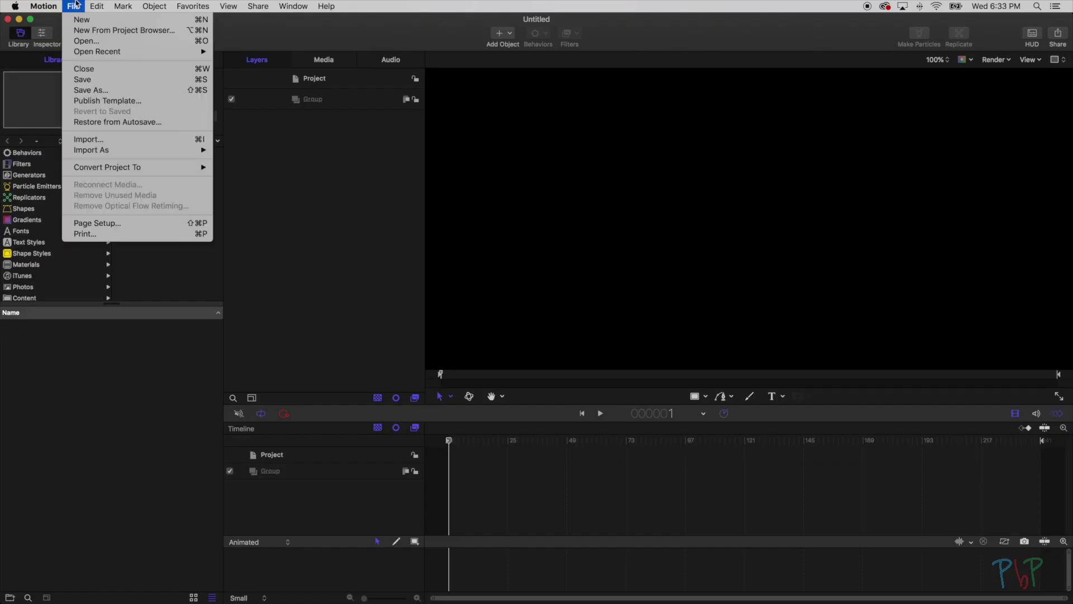
click(103, 140)
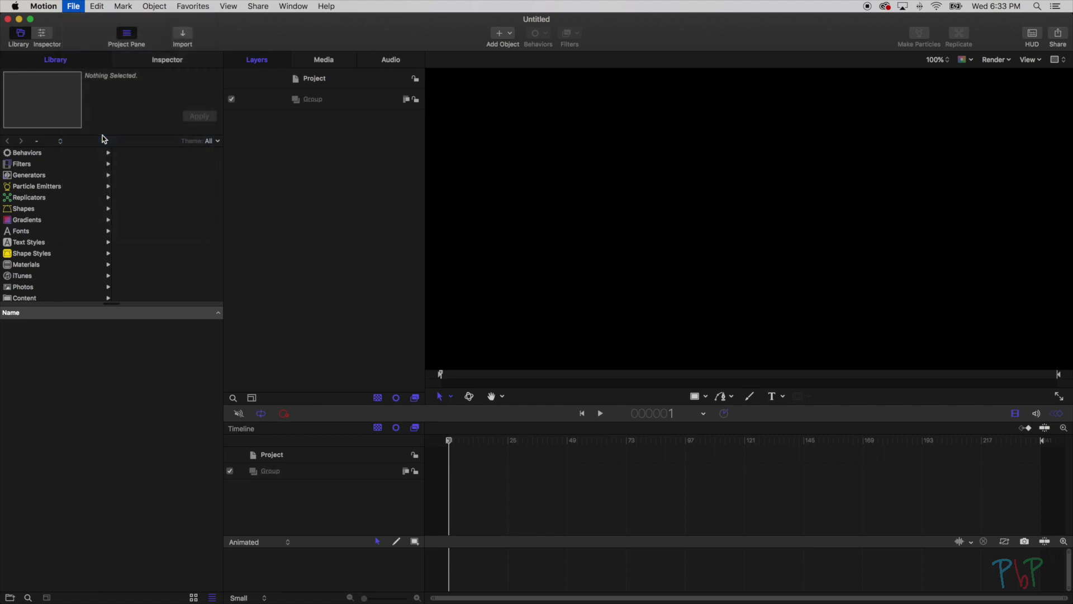
key(super+i)
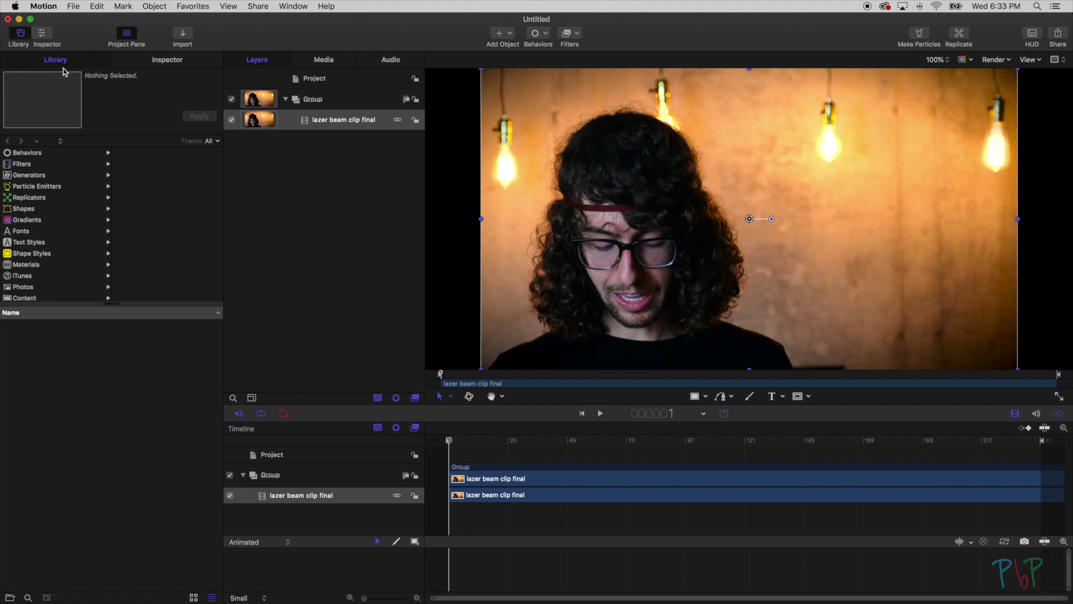
click(34, 209)
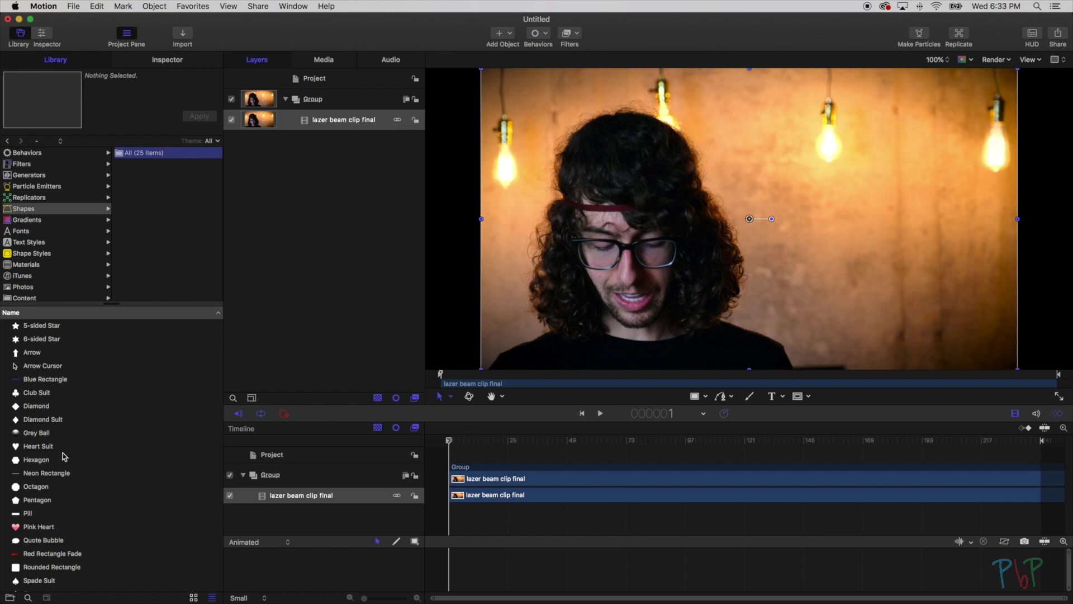
- Drag the Neon Rectangle shape from the Library into the timeline at the project's start
click(60, 476)
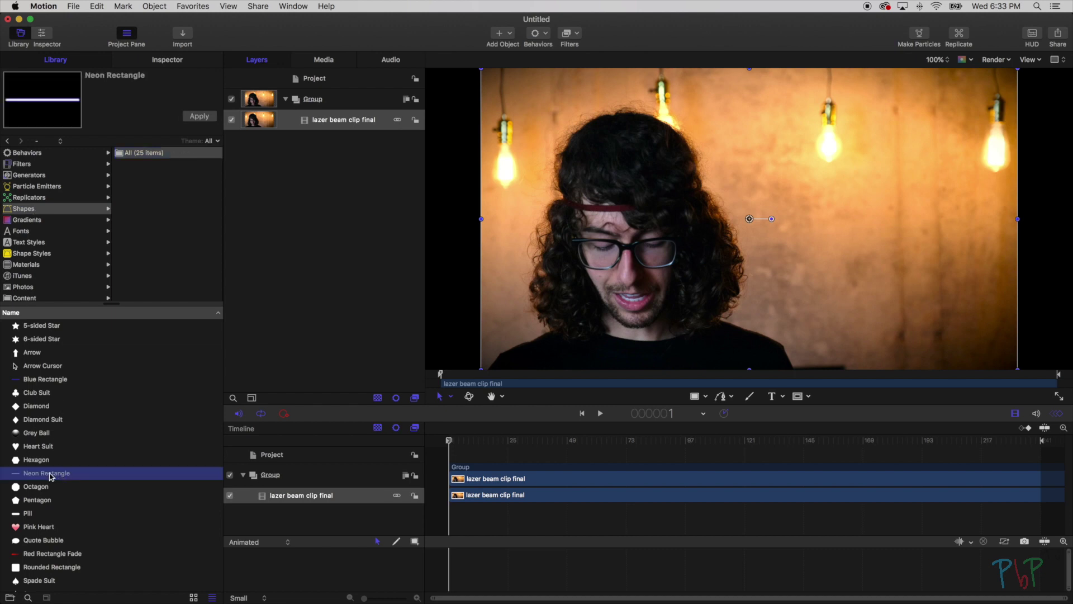
drag(48, 476, 461, 458)
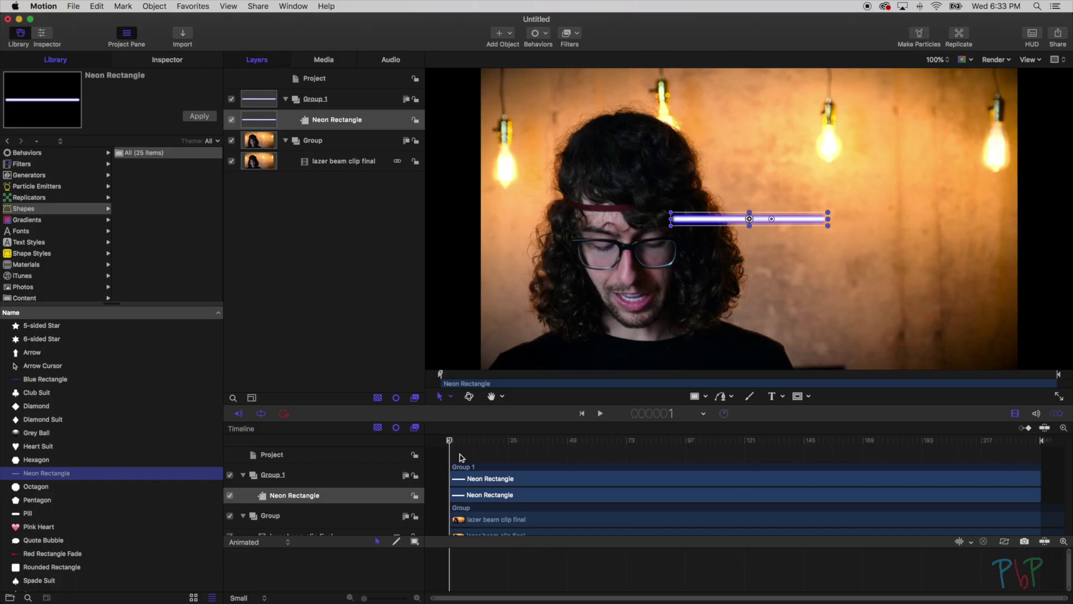
scroll(492, 455, down, 1)
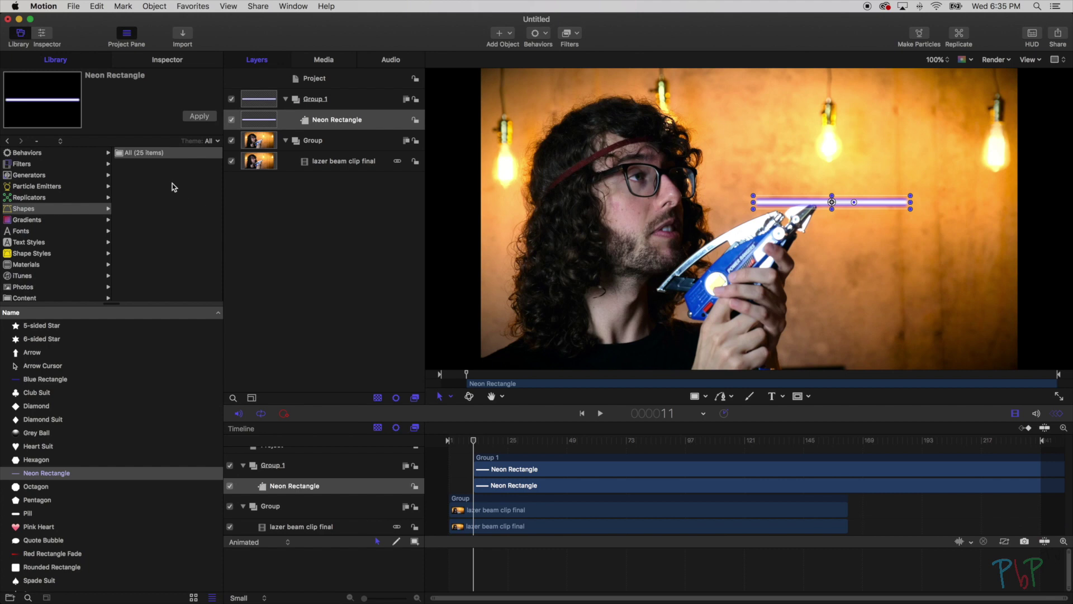
click(162, 61)
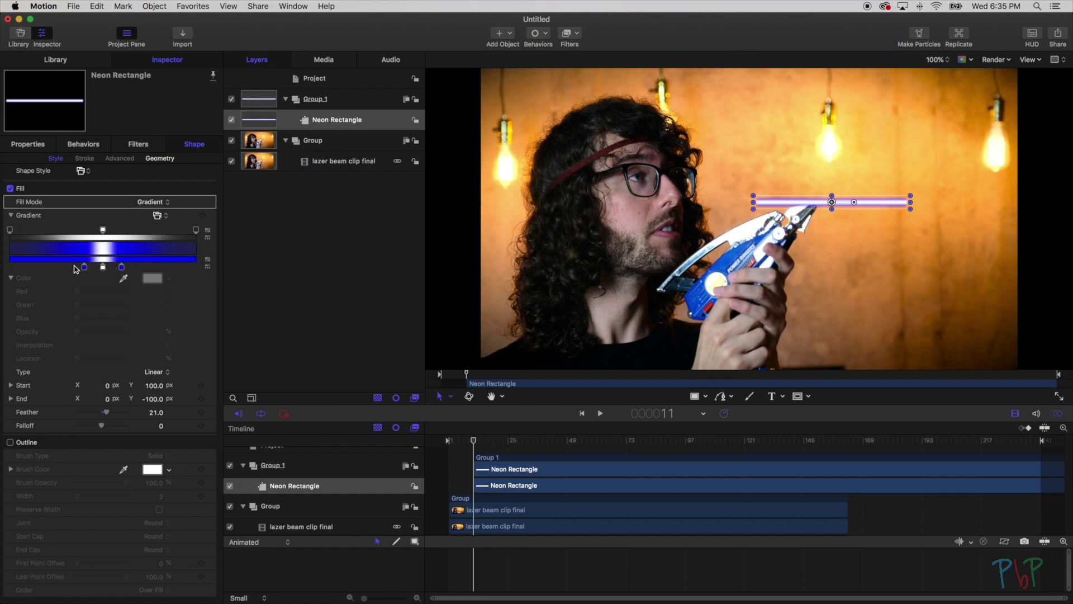
- Change the Neon Rectangle's blue gradient stops to pure red in the Colors window
click(121, 267)
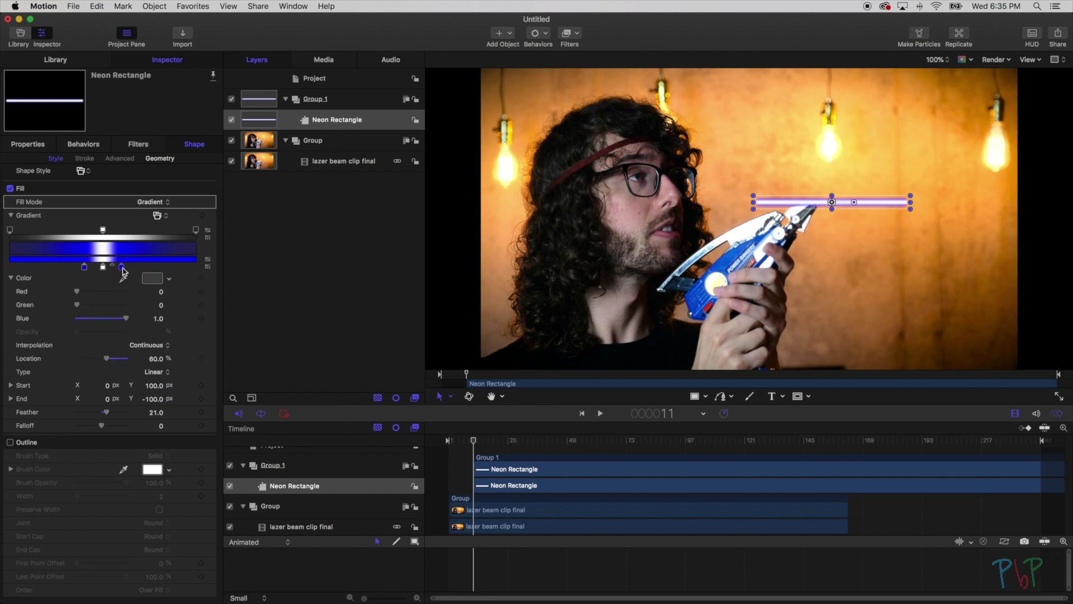
click(152, 278)
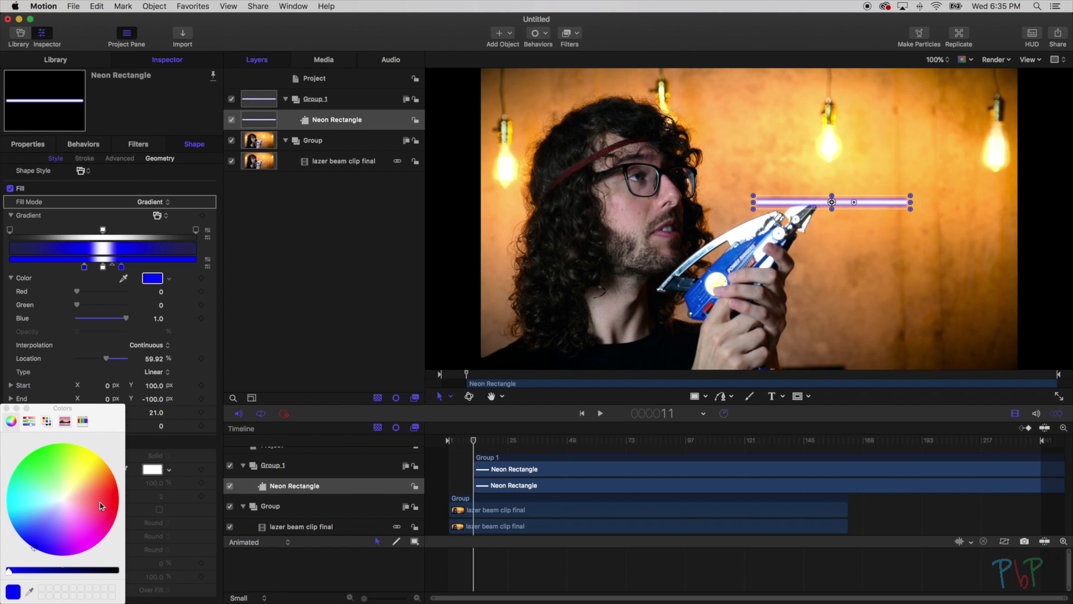
drag(102, 506, 135, 505)
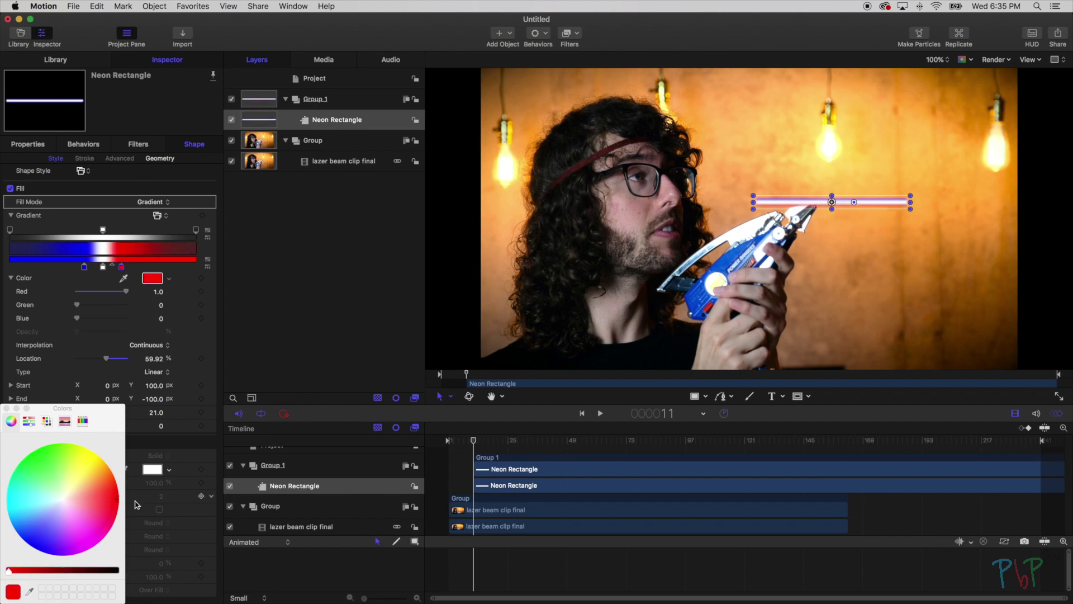
click(8, 408)
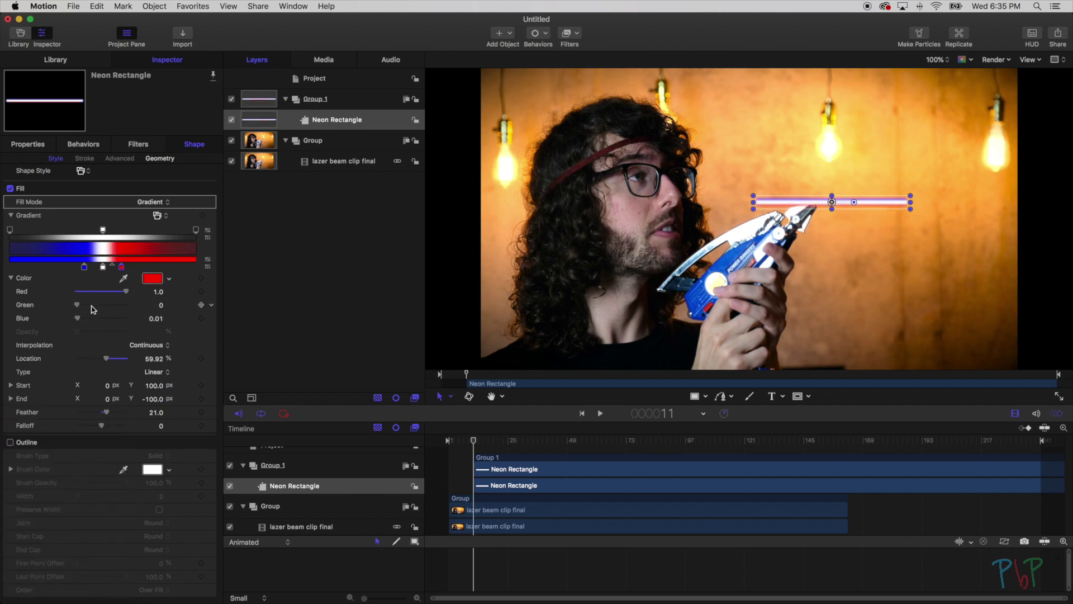
click(84, 267)
click(152, 278)
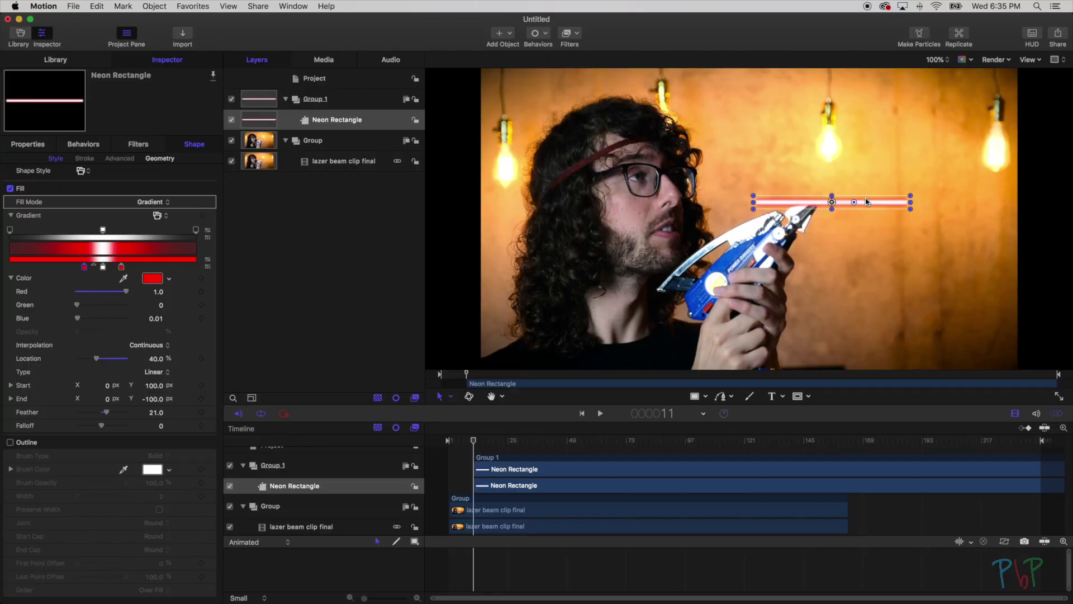
- Rotate the neon bar to 46°, shorten it to about a third, and set it at the muzzle
drag(855, 205, 850, 186)
drag(811, 233, 830, 194)
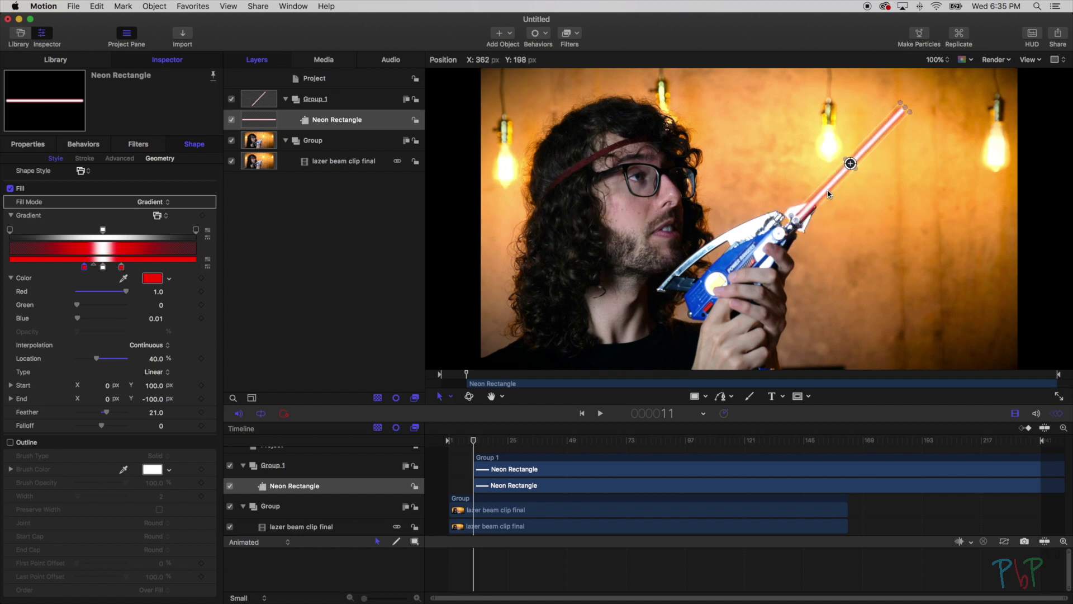
drag(903, 109, 845, 193)
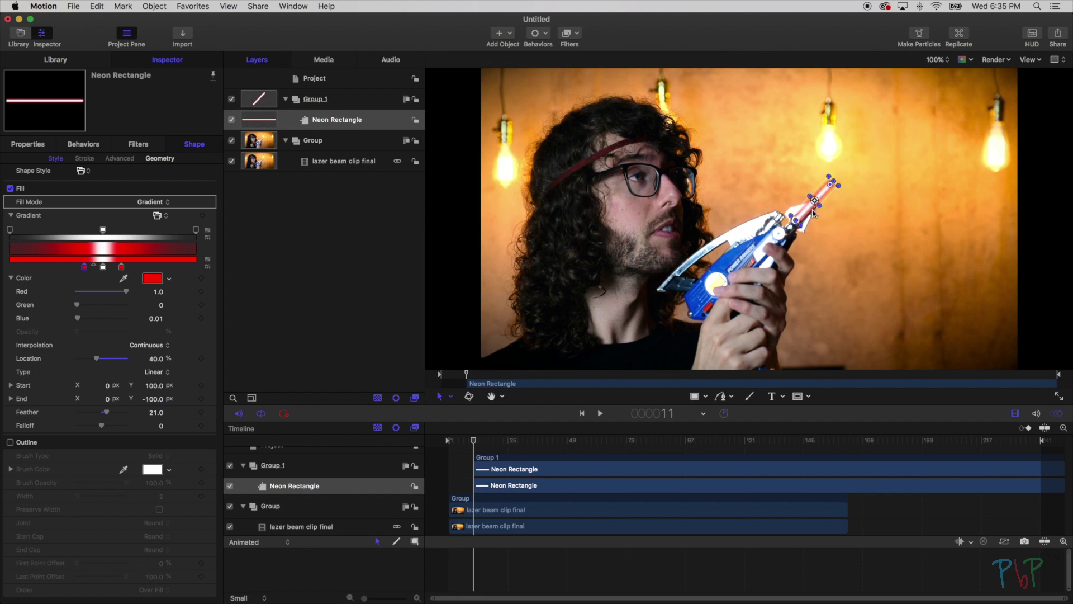
drag(827, 193, 824, 201)
scroll(910, 198, right, 2)
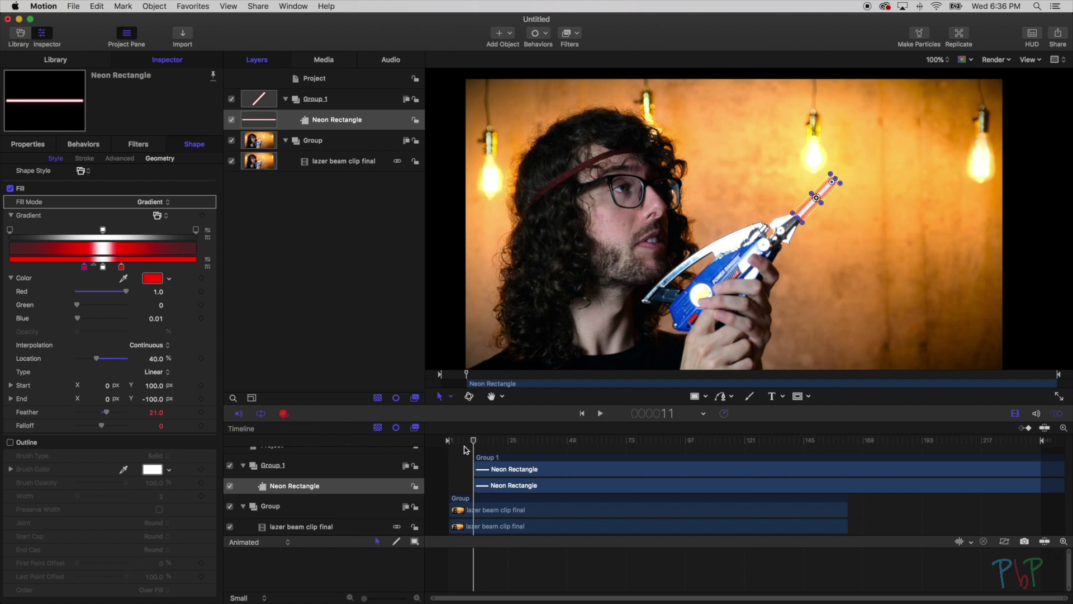
- Step forward one frame, moving the beam farther from the muzzle and lengthening it
key(Right)
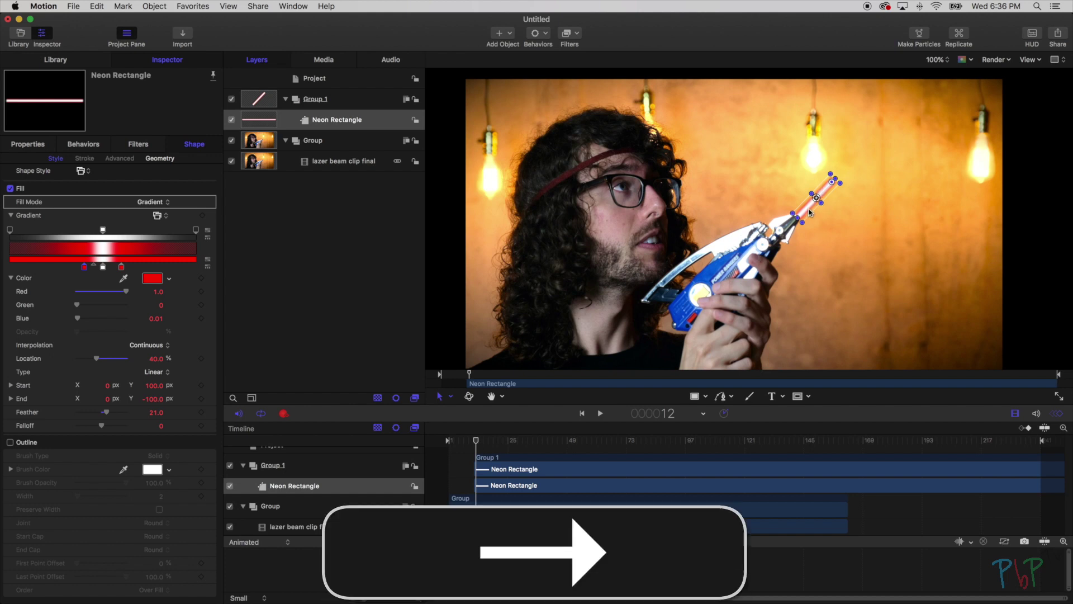
drag(810, 211, 834, 186)
drag(861, 151, 875, 135)
key(Right)
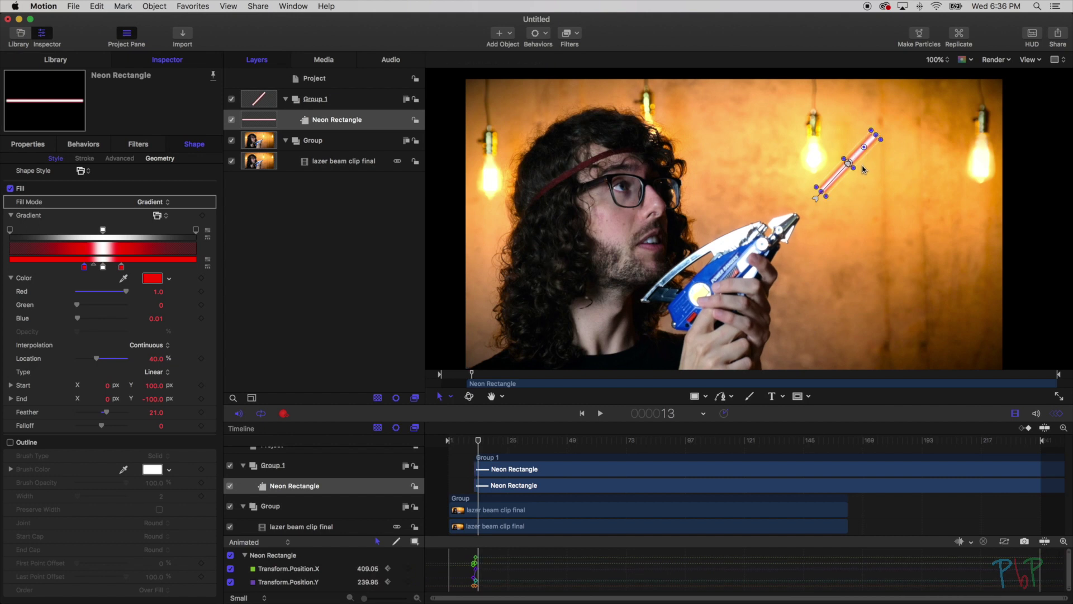